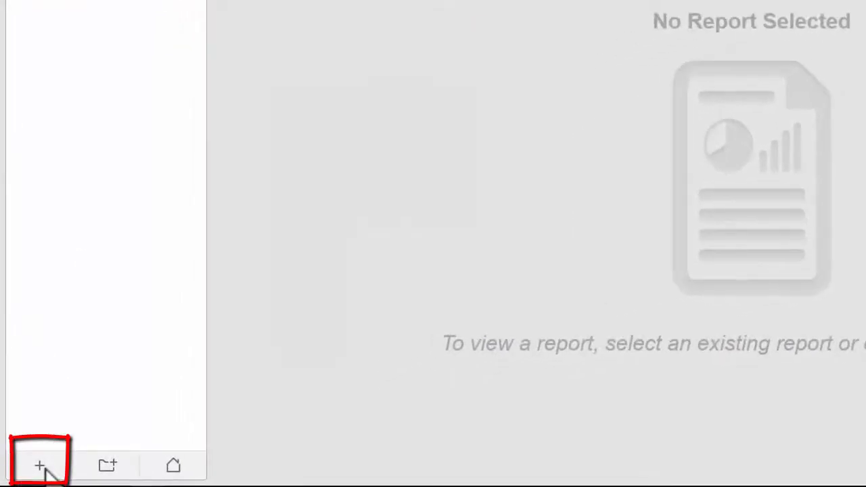
# Add a new report based on the Hourly Usage Report template from the Usage Trending category
pyautogui.click(45, 467)
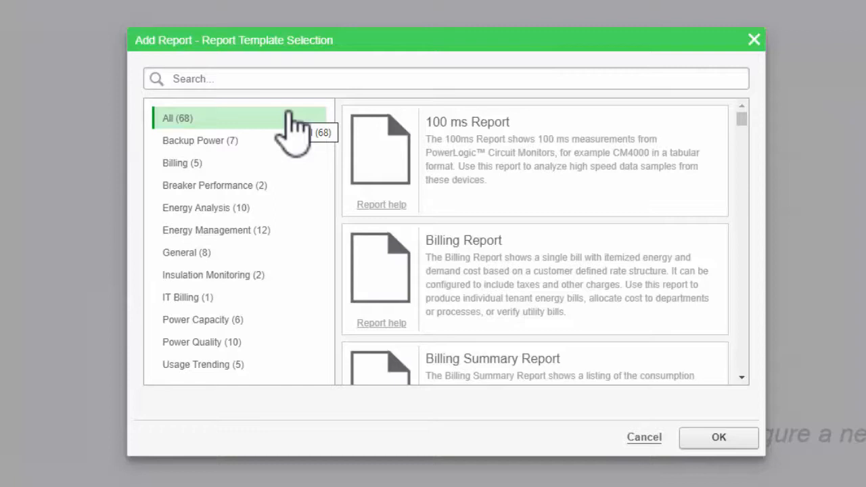
pyautogui.click(240, 366)
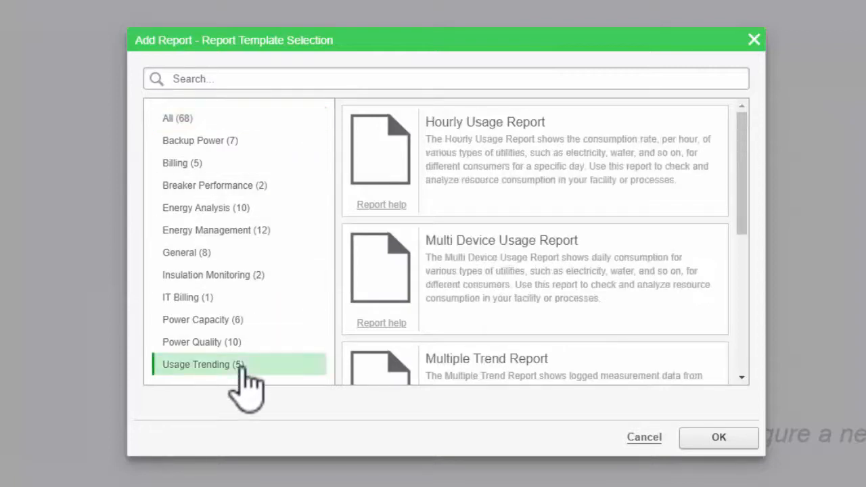
pyautogui.click(477, 172)
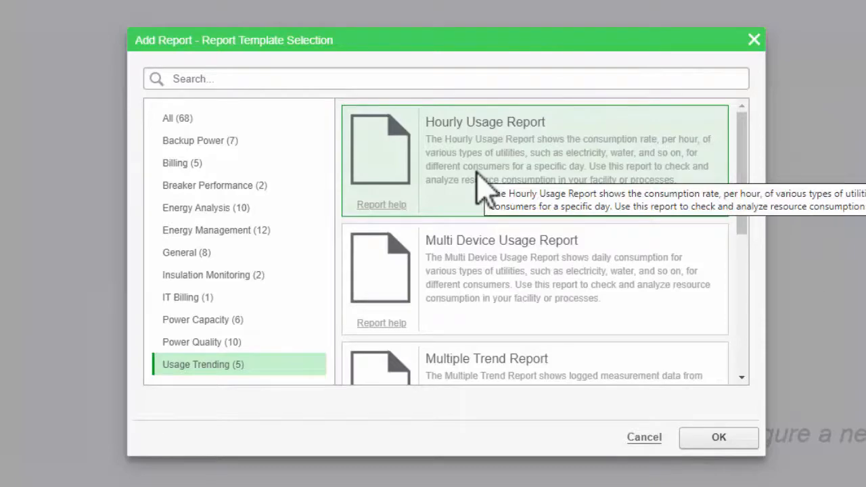
pyautogui.click(699, 444)
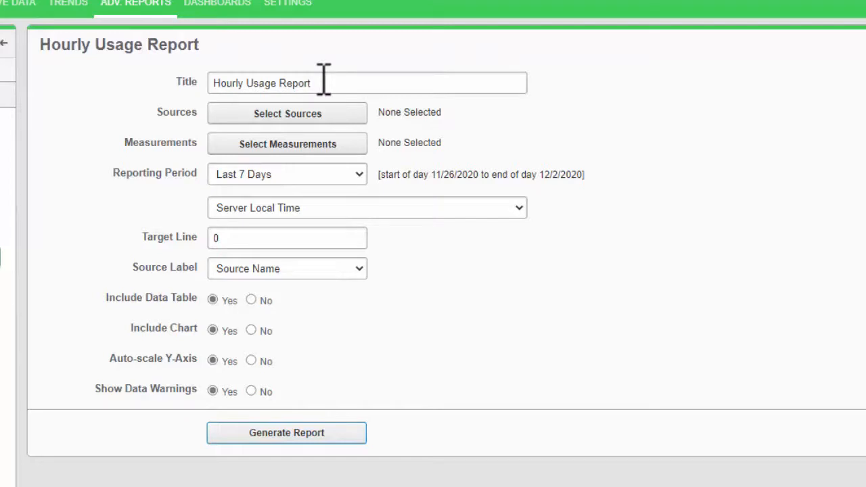
# Set the report title to Low Voltage Usage
pyautogui.moveTo(325, 79); pyautogui.dragTo(216, 78)
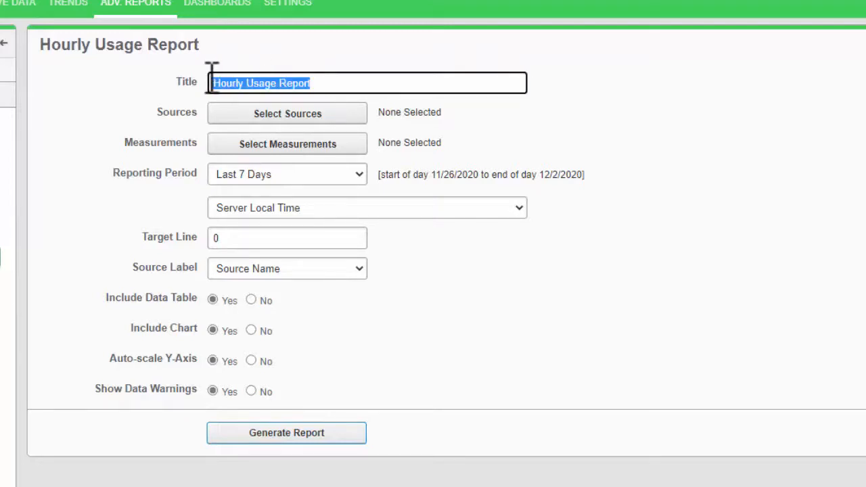
pyautogui.write('Low Vo')
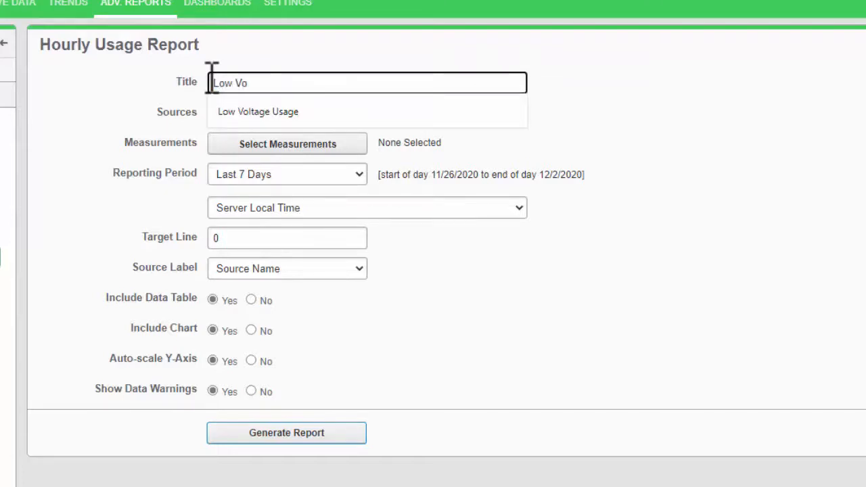
pyautogui.press('Down')
pyautogui.press('Tab')
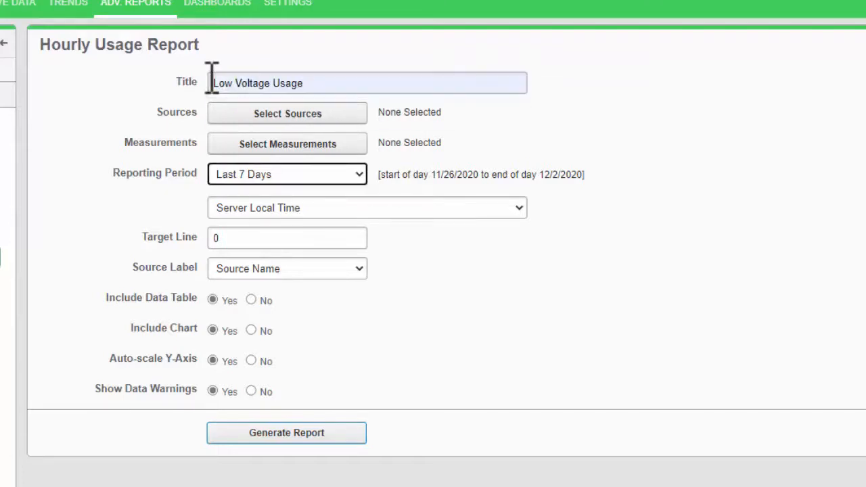
# Group the source devices by Group Name and select LV_Metering.DT1_INC and LV_Metering.MAIN_INC as the report's sources
pyautogui.click(273, 116)
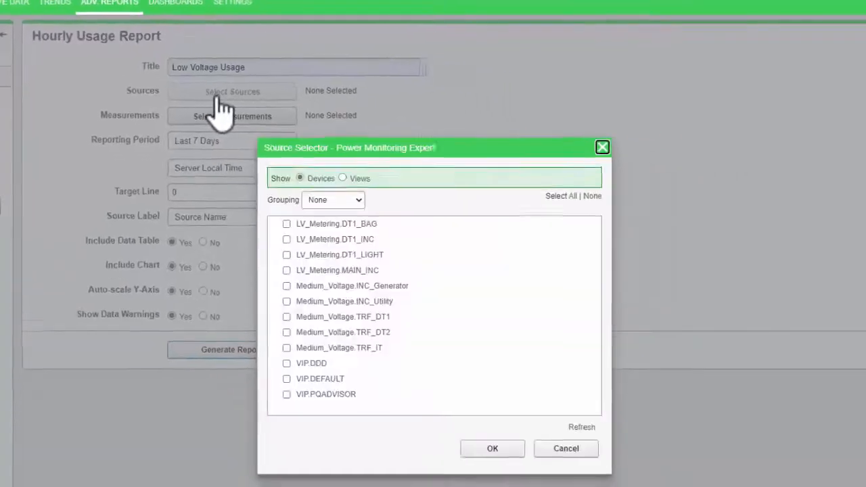
pyautogui.click(350, 196)
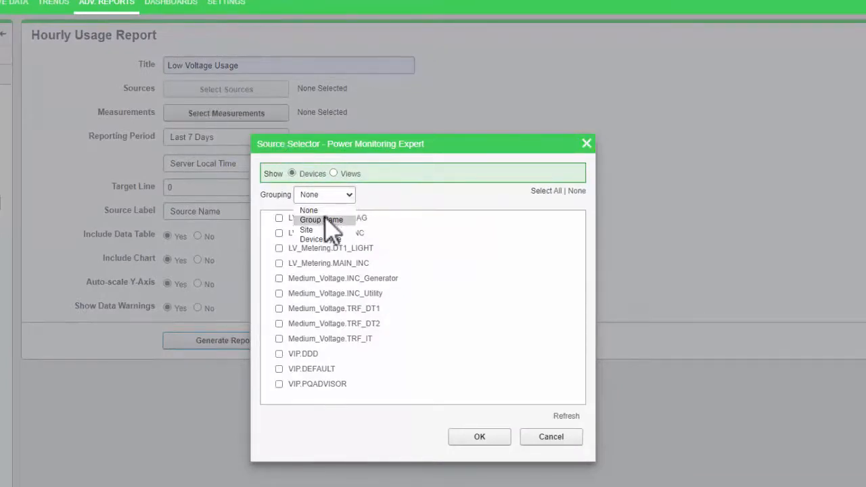
pyautogui.click(302, 220)
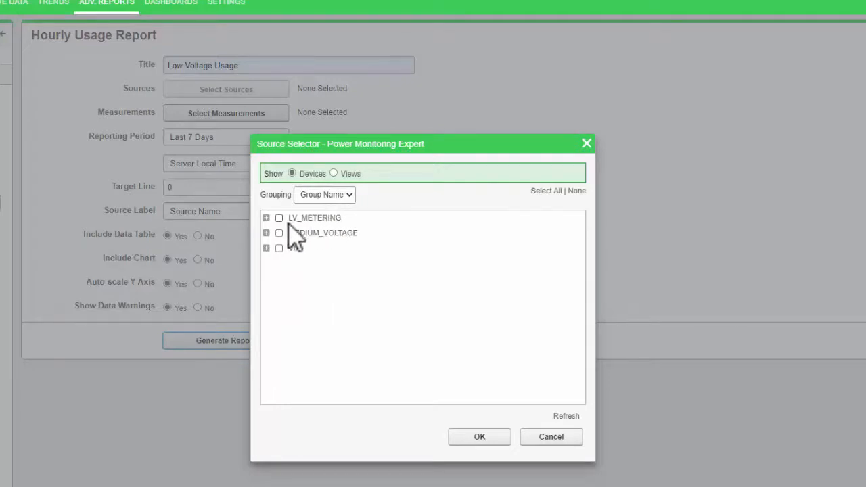
pyautogui.click(266, 218)
pyautogui.click(292, 248)
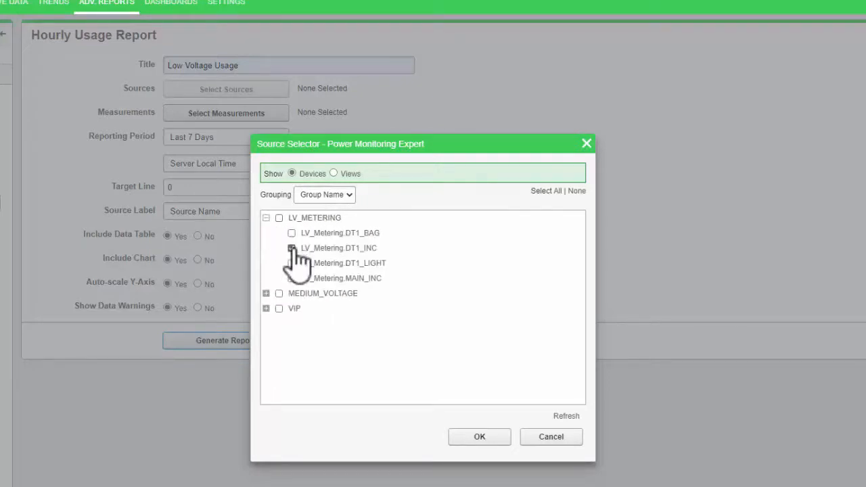
pyautogui.click(291, 278)
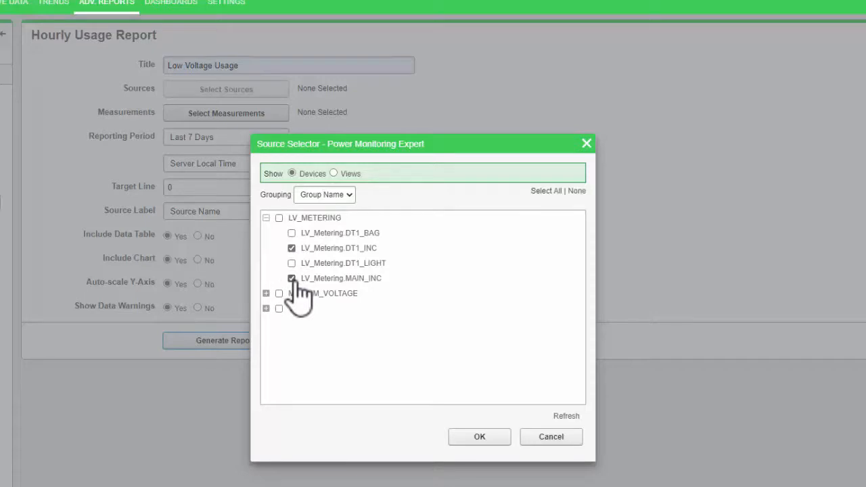
pyautogui.click(472, 436)
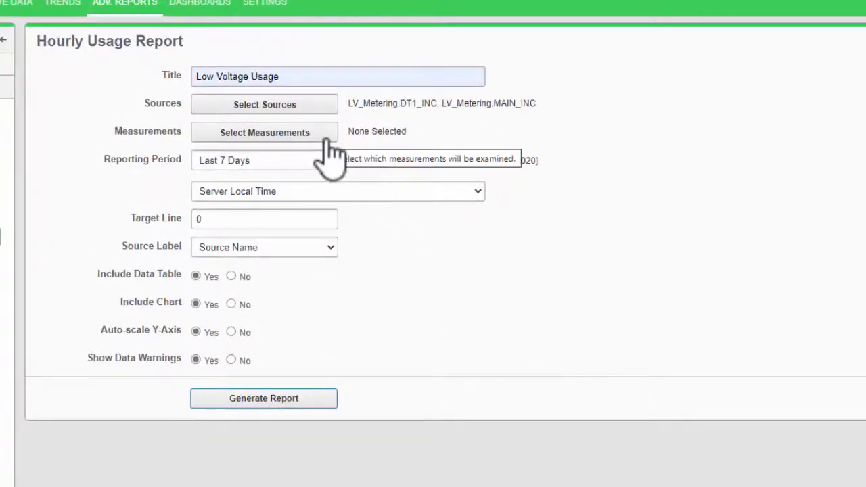
# Select the Energy measurement Real Energy Into the Load (kWh) for the report
pyautogui.click(327, 139)
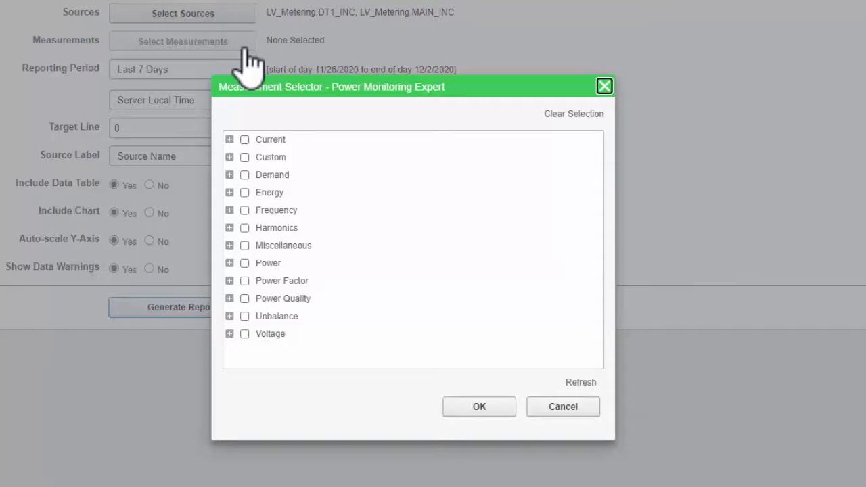
pyautogui.click(230, 192)
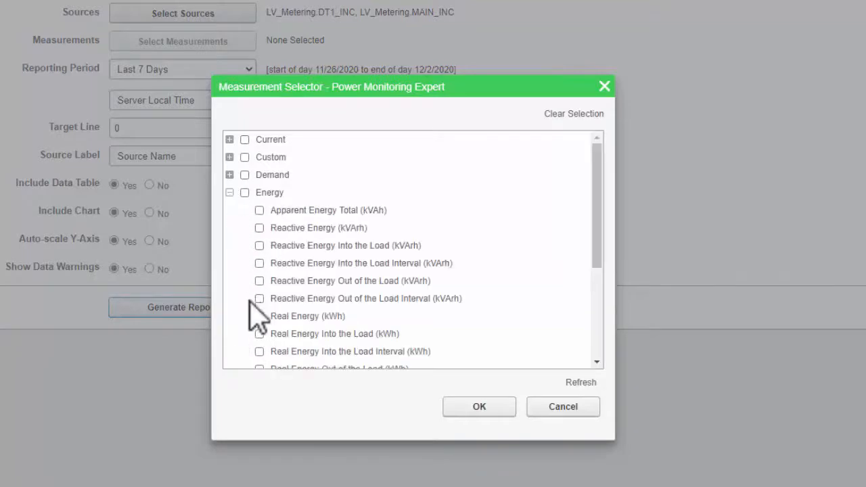
pyautogui.click(260, 335)
pyautogui.click(479, 407)
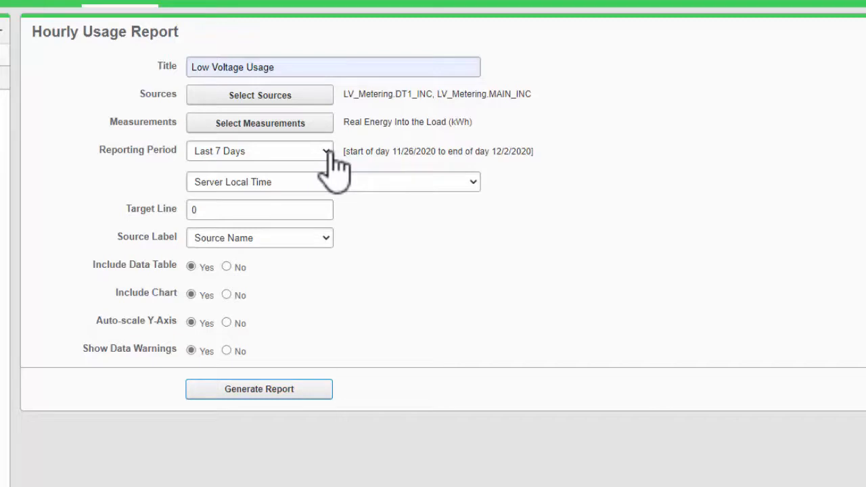
# Set the reporting period to Last Week and generate the report
pyautogui.click(327, 153)
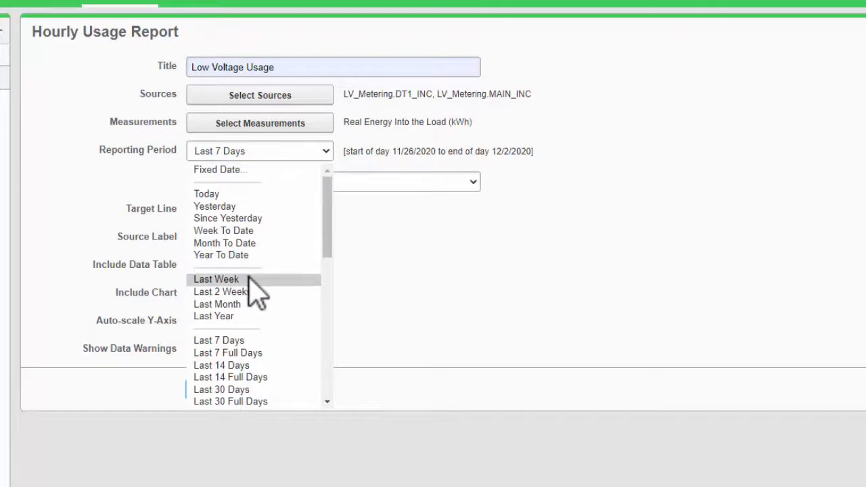
pyautogui.scroll(-4, 265, 352)
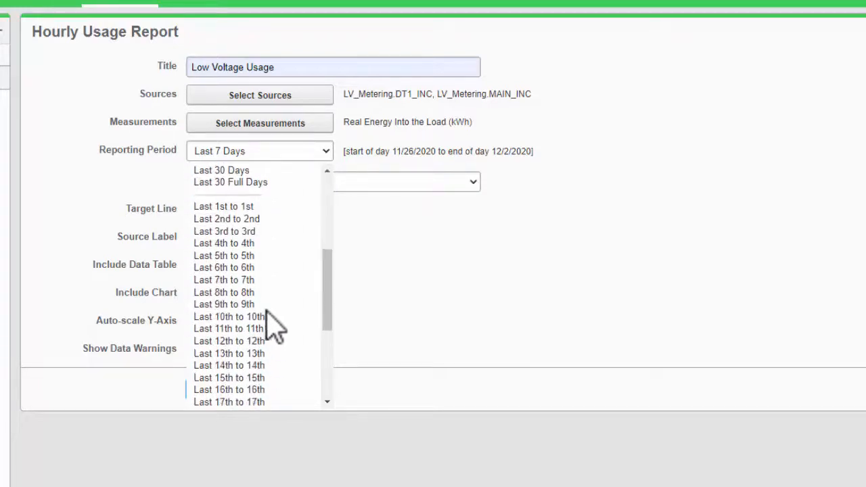
pyautogui.scroll(4, 279, 306)
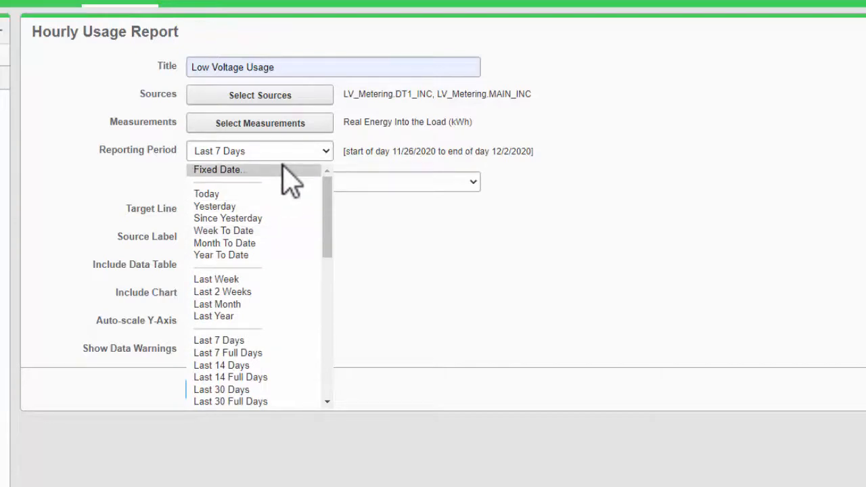
pyautogui.click(268, 282)
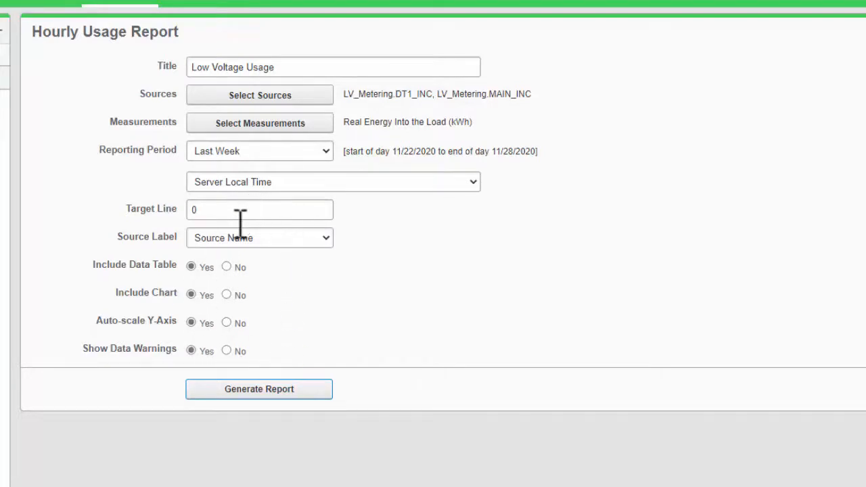
pyautogui.click(258, 391)
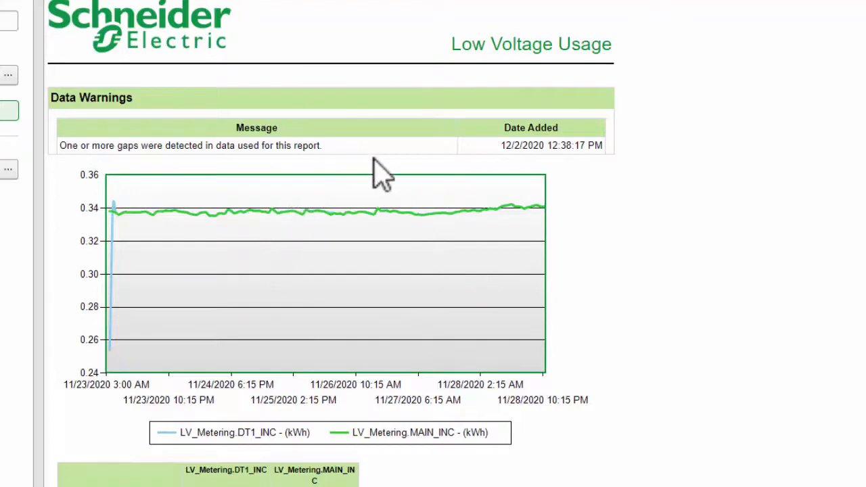
# Reopen the report inputs, exclude the data table and regenerate the report
pyautogui.scroll(-5, 376, 105)
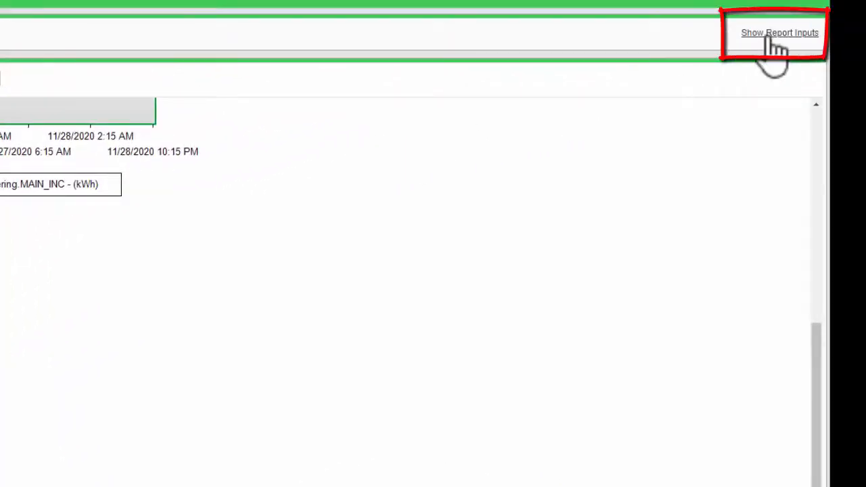
pyautogui.click(779, 33)
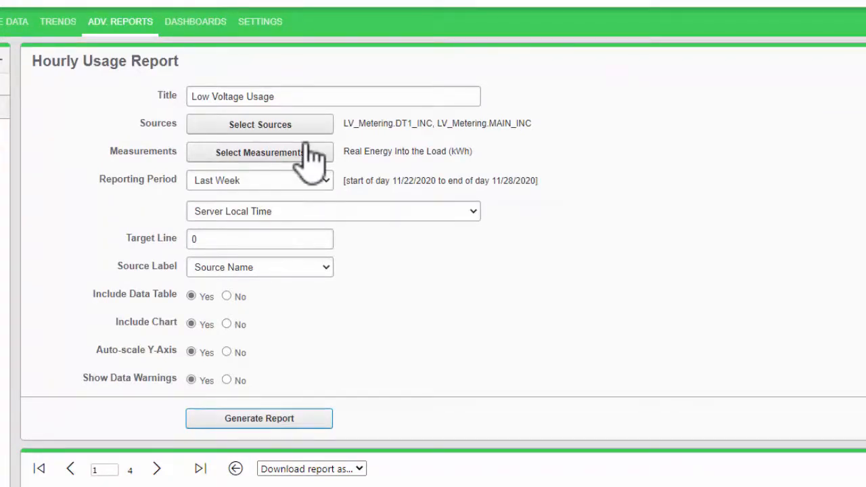
pyautogui.click(227, 296)
pyautogui.click(278, 420)
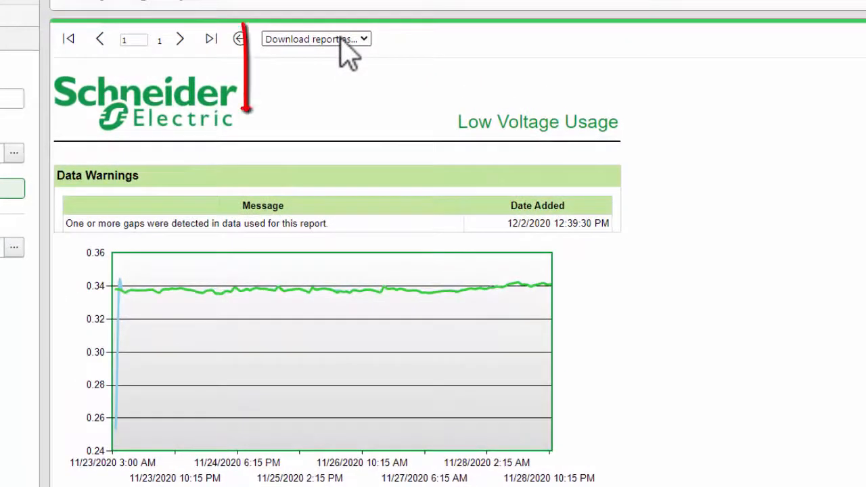
pyautogui.click(341, 39)
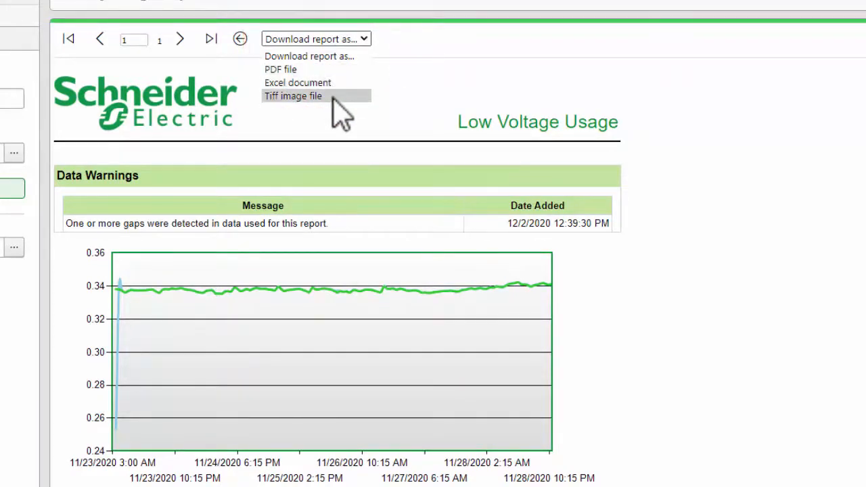
pyautogui.click(450, 109)
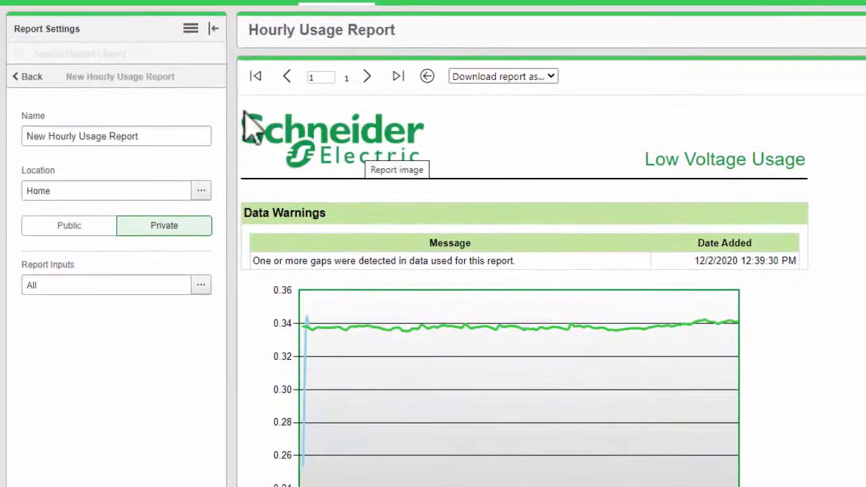
# Name the report Low Voltage Usage in the report settings
pyautogui.tripleClick(152, 132)
pyautogui.moveTo(122, 135); pyautogui.dragTo(60, 124)
pyautogui.write('Low Voltage Usage')
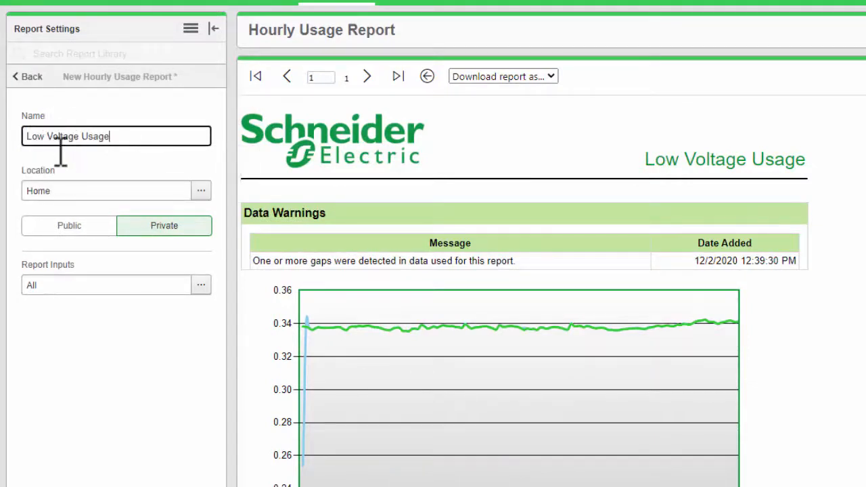
# Accept all inputs in the Report Inputs settings and save the report to the library
pyautogui.click(179, 288)
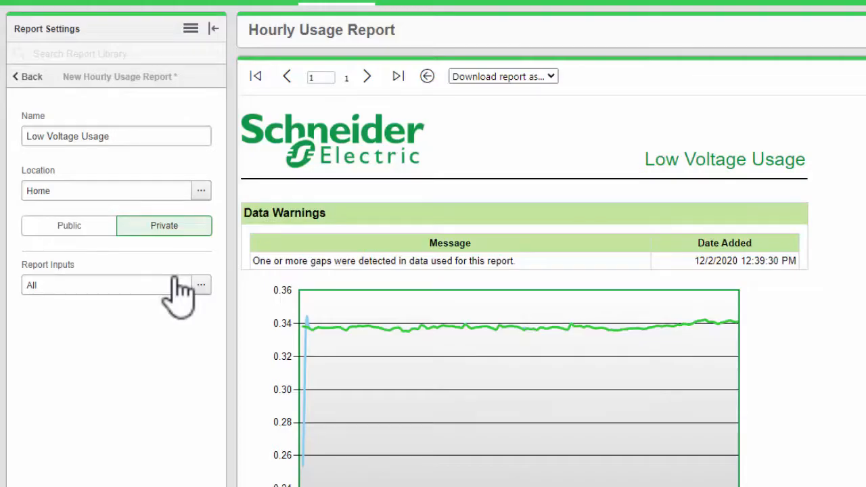
pyautogui.click(196, 286)
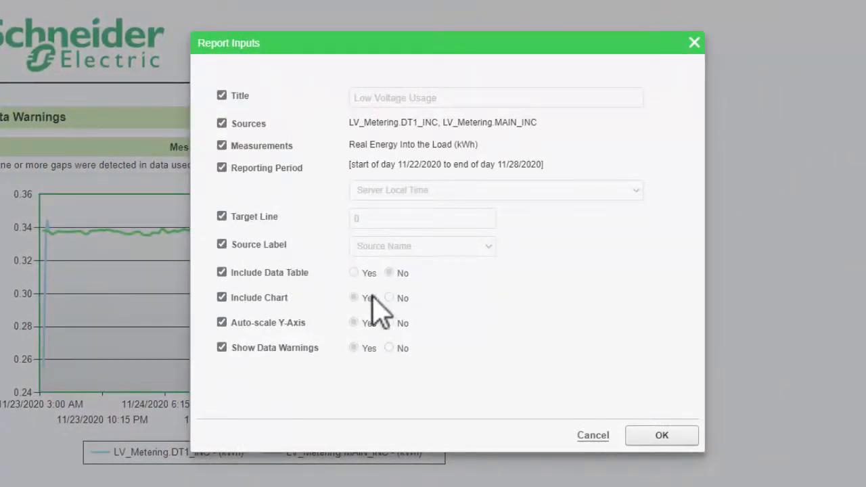
pyautogui.click(655, 436)
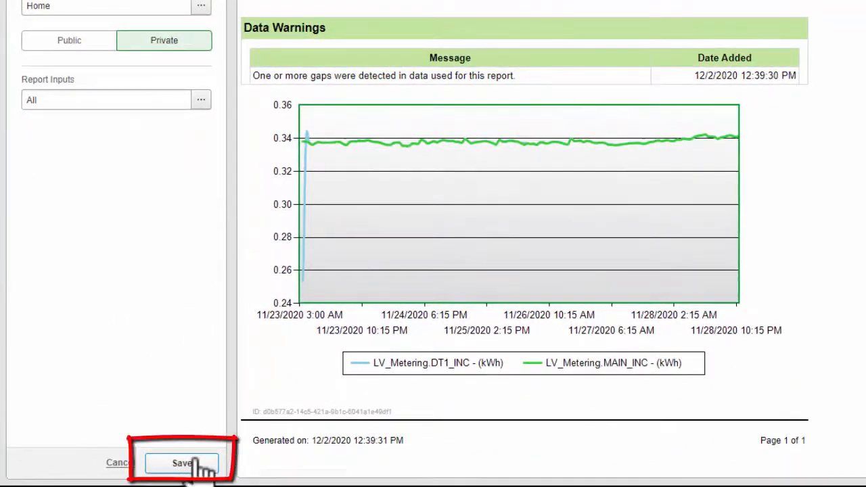
pyautogui.click(198, 461)
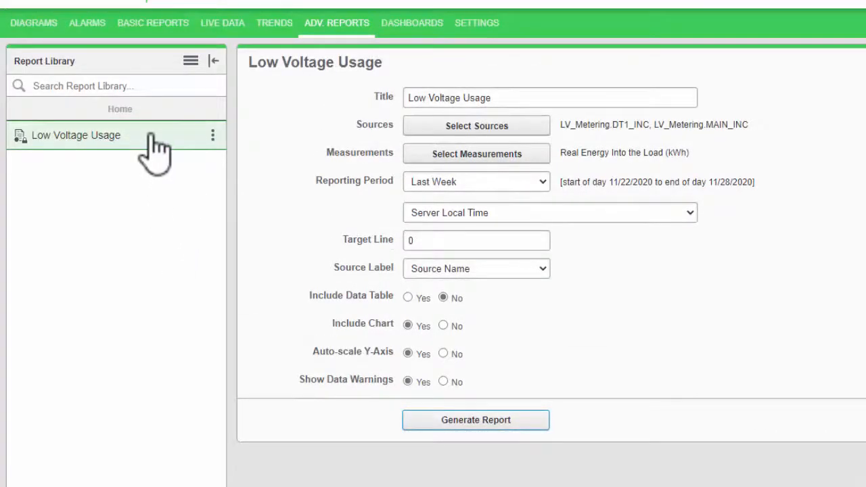
# Generate the saved Low Voltage Usage report from the report library
pyautogui.click(476, 420)
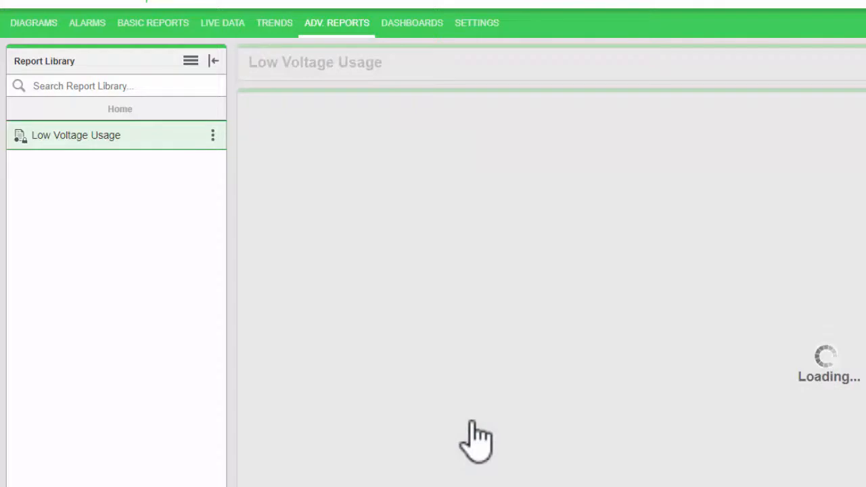